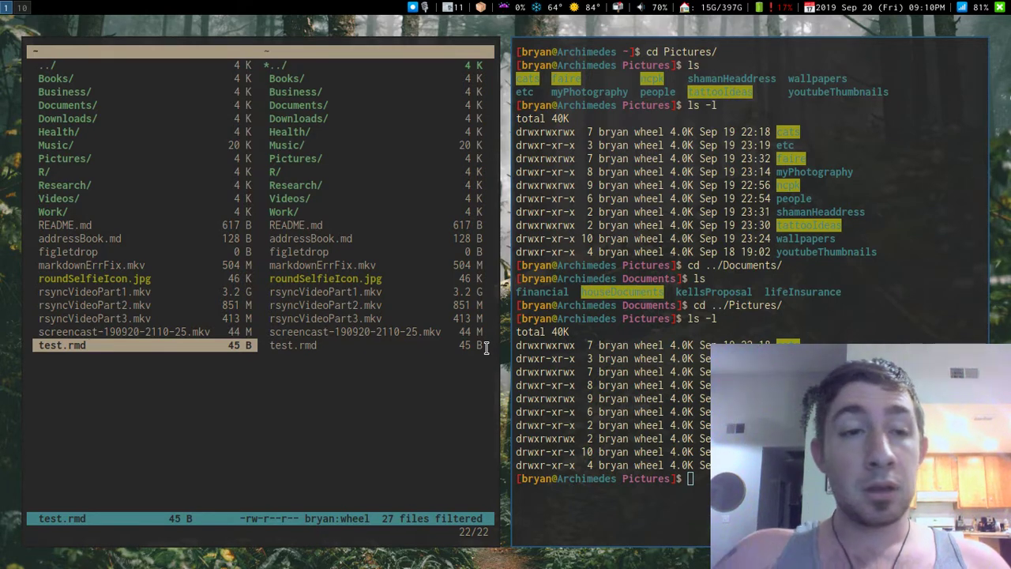
Examine the folders and files listed in the home directory, ending on the Books folder.
{"action": "key", "text": "k"}
{"action": "key", "text": "k"}
{"action": "key", "text": "k"}
{"action": "key", "text": "k"}
{"action": "key", "text": "k"}
{"action": "key", "text": "k"}
{"action": "key", "text": "k"}
{"action": "key", "text": "k"}
{"action": "key", "text": "k"}
{"action": "key", "text": "k"}
{"action": "key", "text": "k"}
{"action": "key", "text": "k"}
{"action": "key", "text": "k"}
{"action": "key", "text": "k"}
{"action": "key", "text": "k"}
{"action": "key", "text": "k"}
{"action": "key", "text": "k"}
{"action": "key", "text": "k"}
{"action": "key", "text": "k"}
{"action": "key", "text": "j"}
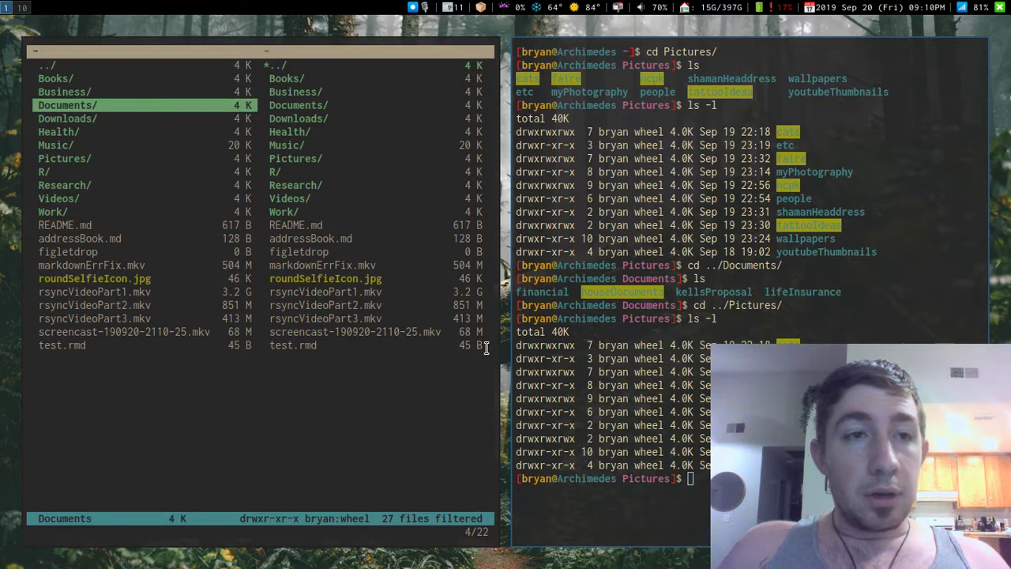
{"action": "key", "text": "k"}
{"action": "key", "text": "k"}
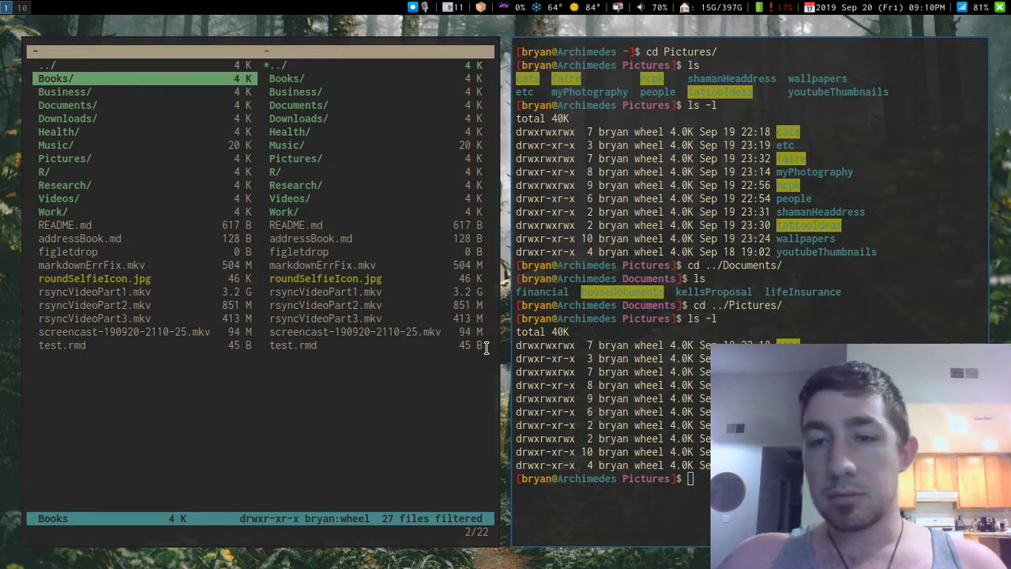
{"action": "key", "text": "j"}
{"action": "key", "text": "j"}
{"action": "key", "text": "j"}
{"action": "key", "text": "j"}
{"action": "key", "text": "j"}
{"action": "key", "text": "j"}
{"action": "key", "text": "j"}
{"action": "key", "text": "j"}
{"action": "key", "text": "j"}
{"action": "key", "text": "j"}
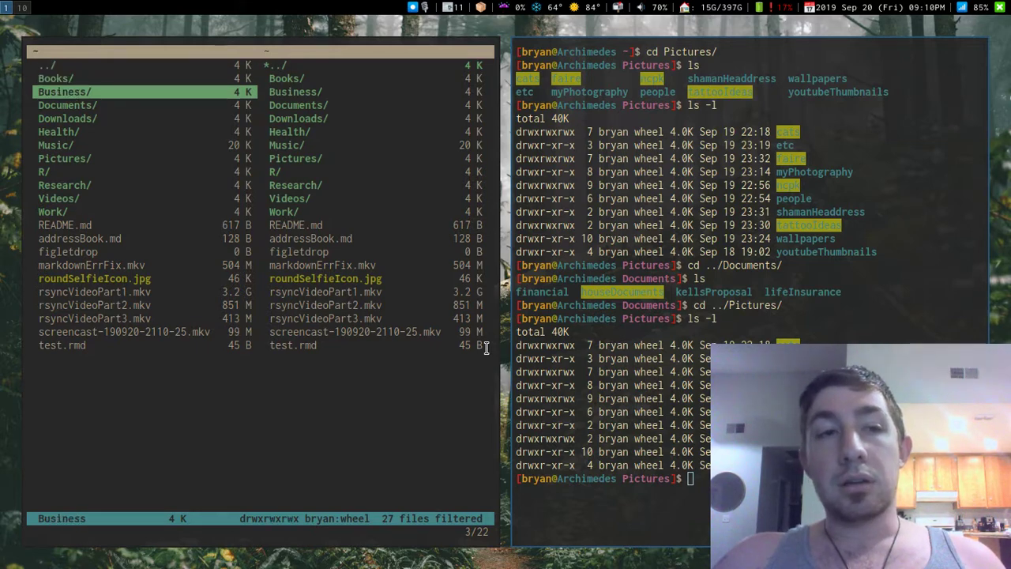
{"action": "key", "text": "k"}
{"action": "key", "text": "k"}
{"action": "key", "text": "k"}
{"action": "key", "text": "k"}
{"action": "key", "text": "k"}
{"action": "key", "text": "k"}
{"action": "key", "text": "k"}
{"action": "key", "text": "k"}
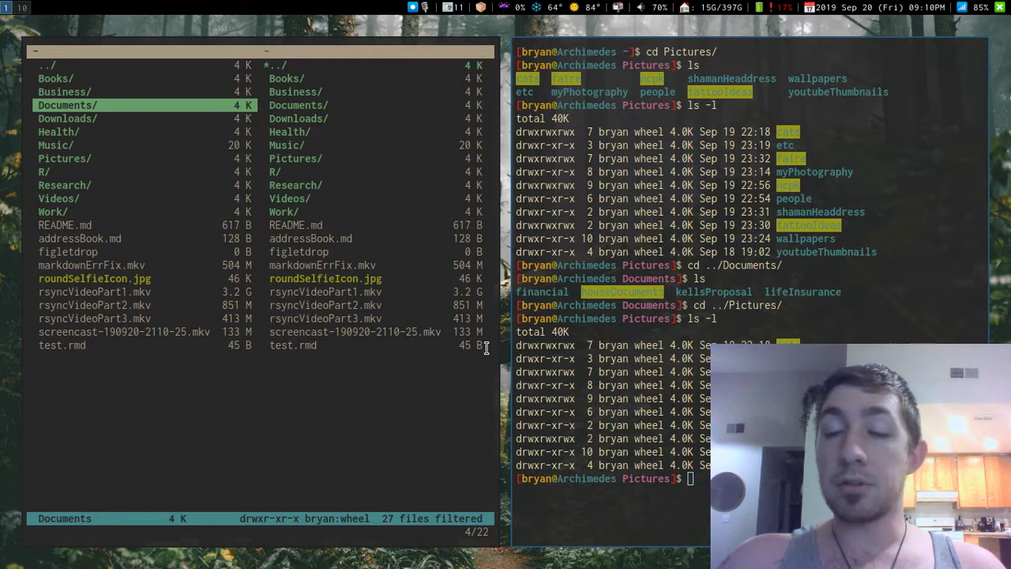
Open the Books folder and look over its read, reading and unread subfolders.
{"action": "key", "text": "k"}
{"action": "key", "text": "k"}
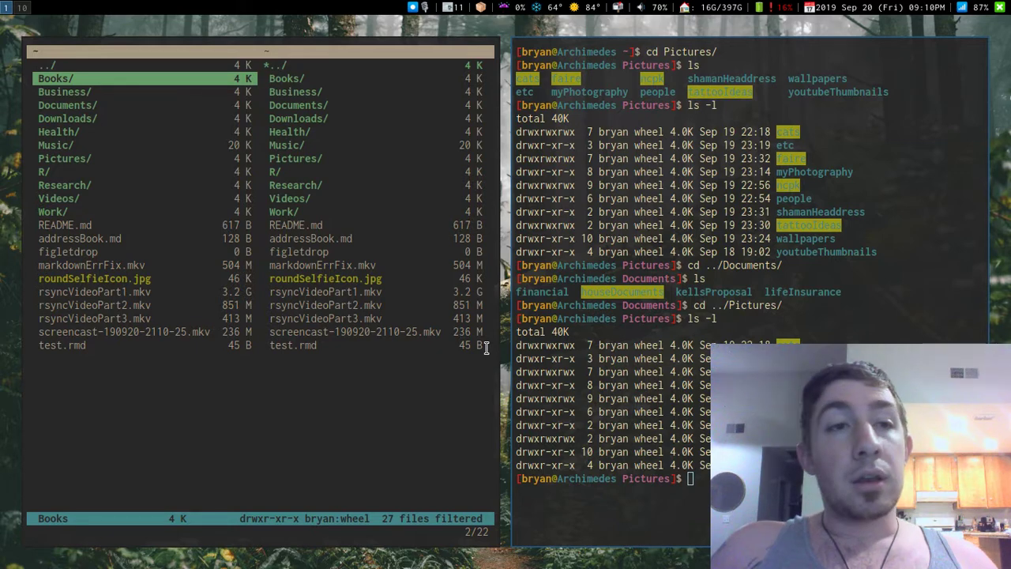
{"action": "key", "text": "l"}
{"action": "key", "text": "j"}
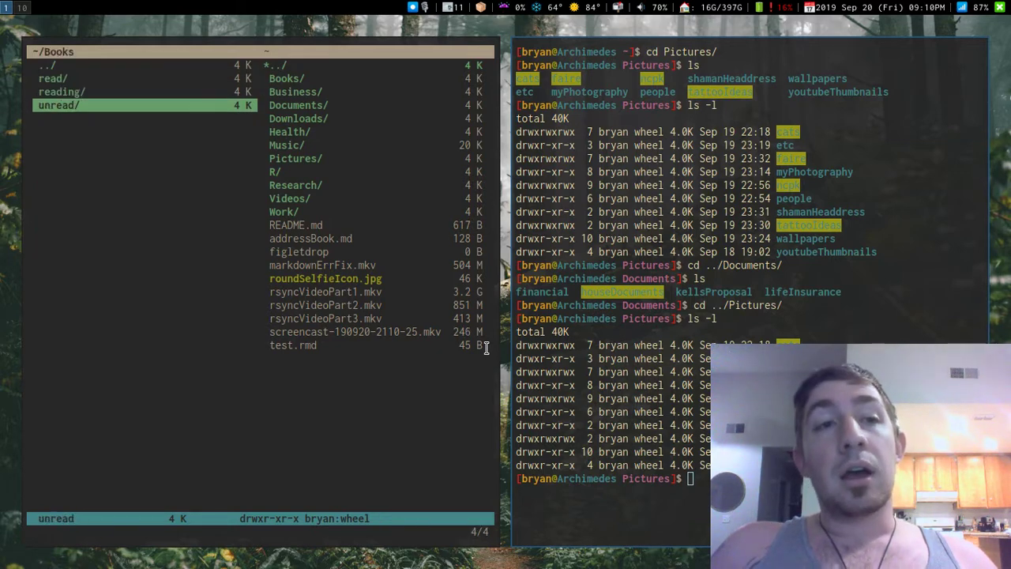
{"action": "key", "text": "k"}
{"action": "key", "text": "k"}
{"action": "key", "text": "j"}
{"action": "key", "text": "j"}
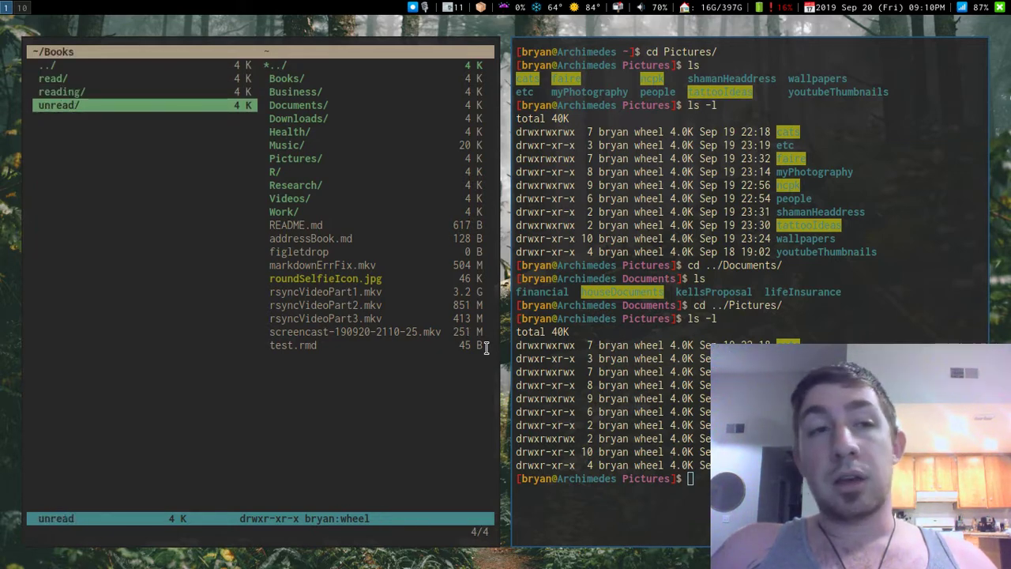
{"action": "key", "text": "k"}
{"action": "key", "text": "j"}
{"action": "key", "text": "k"}
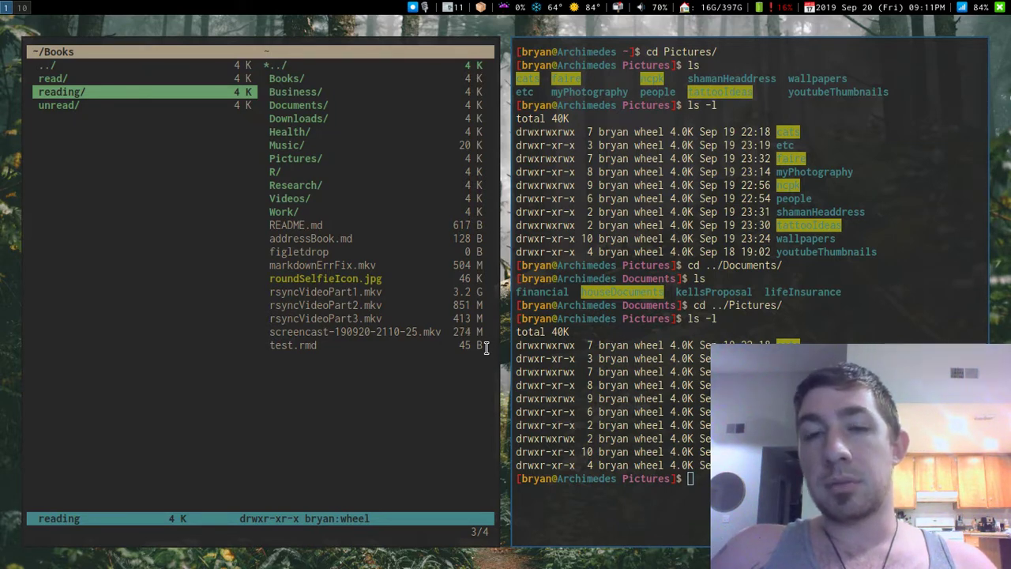
{"action": "key", "text": "k"}
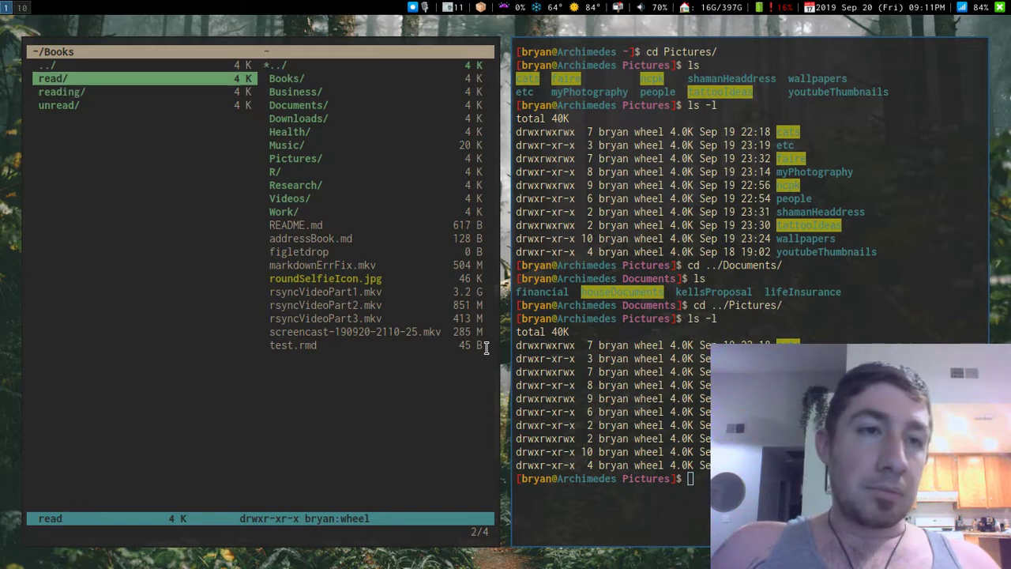
Look inside the read and reading subfolders of Books, and go back to the home directory.
{"action": "key", "text": "l"}
{"action": "key", "text": "h"}
{"action": "key", "text": "j"}
{"action": "key", "text": "l"}
{"action": "key", "text": "h"}
{"action": "key", "text": "h"}
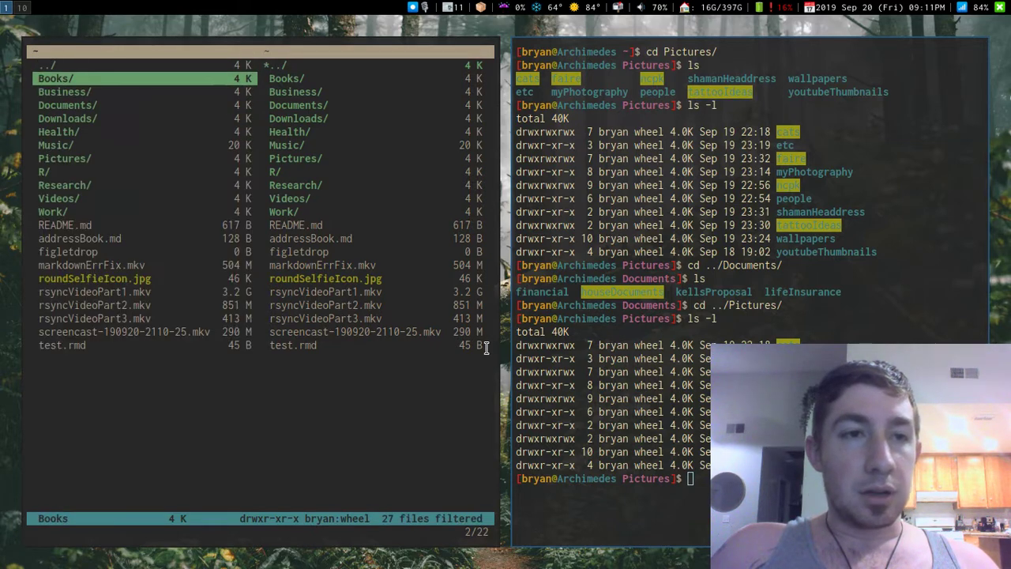
Open the leather folder inside the Business folder.
{"action": "key", "text": "j"}
{"action": "key", "text": "l"}
{"action": "key", "text": "j"}
{"action": "key", "text": "j"}
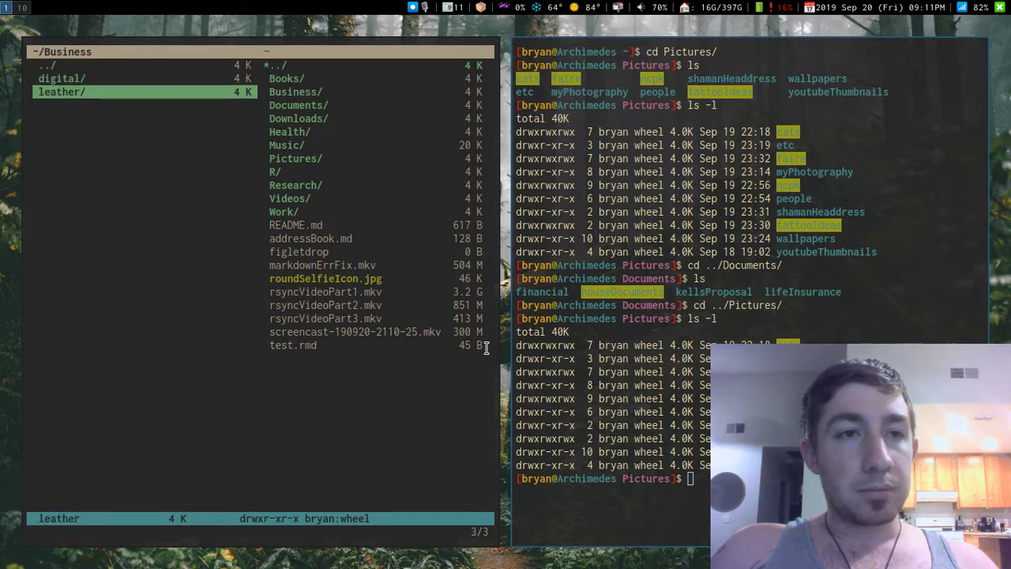
{"action": "key", "text": "l"}
Examine the numbering and naming of the subfolders in leather, from 00-Archive through 05-SideProjectPhotos.
{"action": "key", "text": "j"}
{"action": "key", "text": "j"}
{"action": "key", "text": "j"}
{"action": "key", "text": "j"}
{"action": "key", "text": "j"}
{"action": "key", "text": "j"}
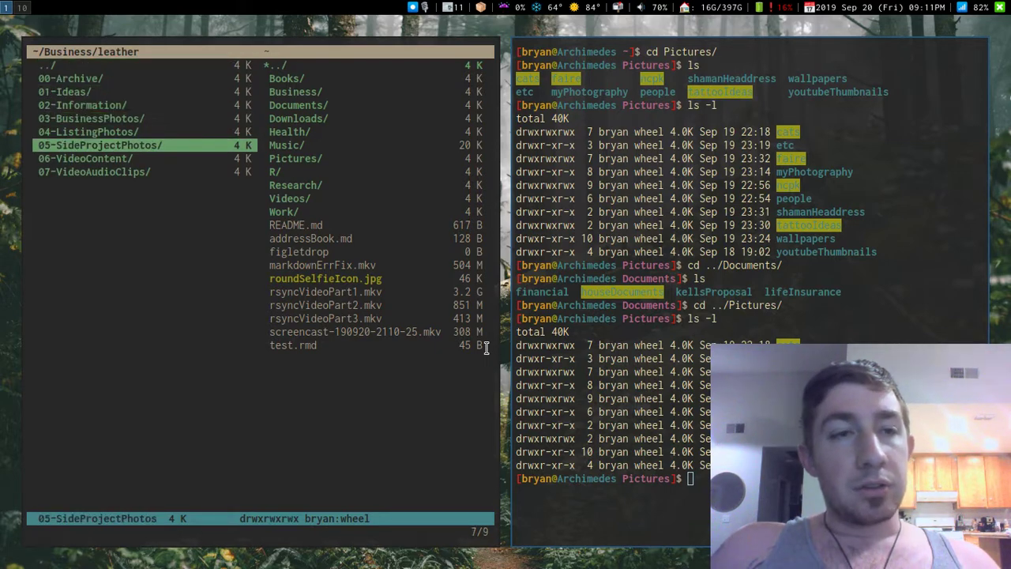
{"action": "key", "text": "k"}
{"action": "key", "text": "k"}
{"action": "key", "text": "k"}
{"action": "key", "text": "k"}
{"action": "key", "text": "k"}
{"action": "key", "text": "k"}
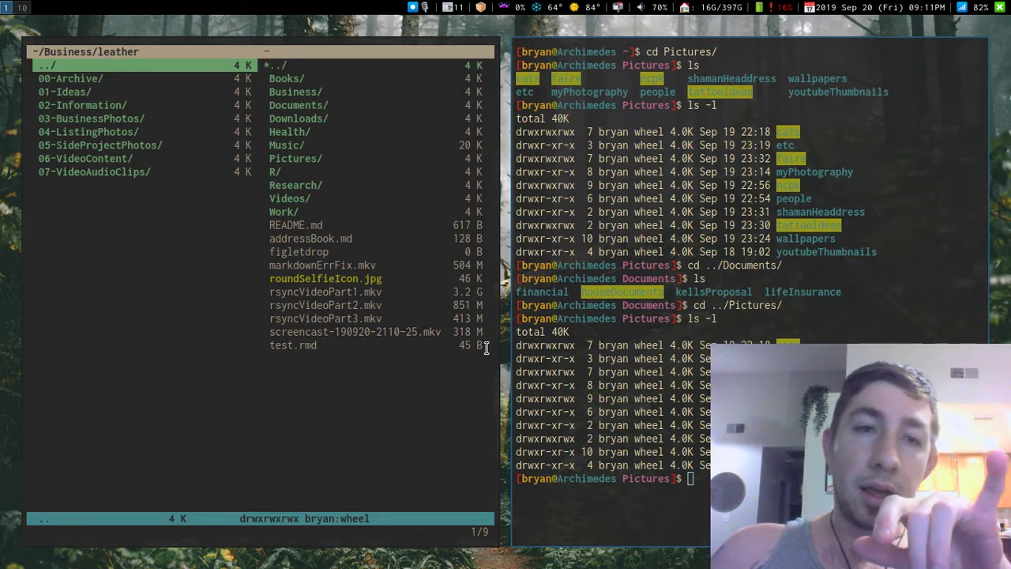
{"action": "key", "text": "j"}
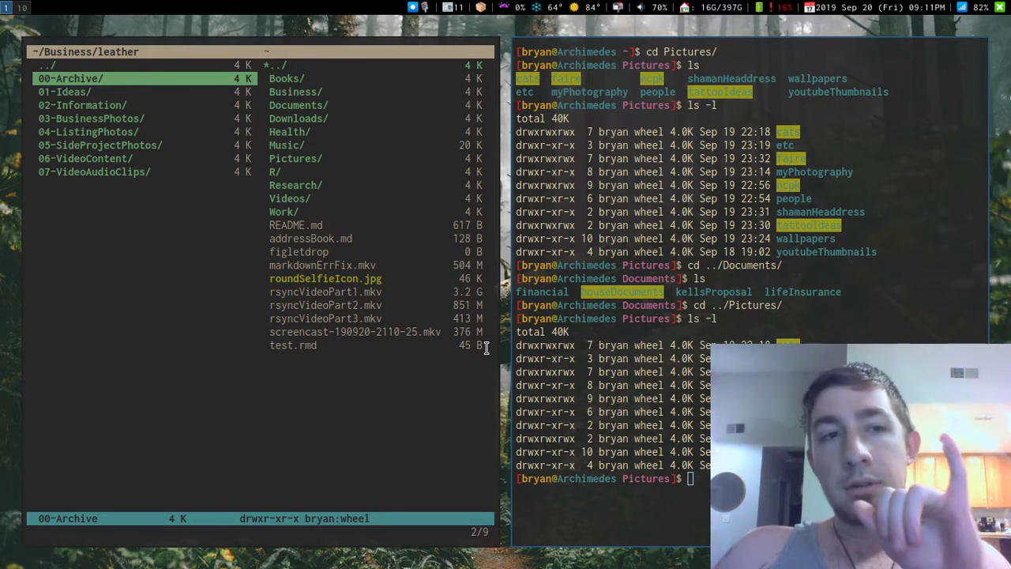
{"action": "key", "text": "j"}
{"action": "key", "text": "k"}
{"action": "key", "text": "j"}
{"action": "key", "text": "j"}
{"action": "key", "text": "j"}
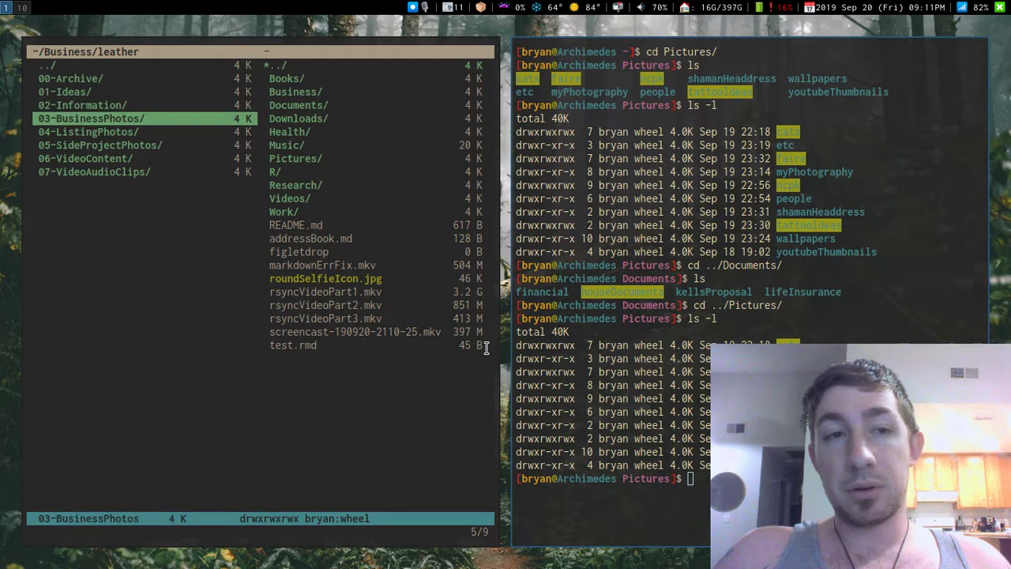
{"action": "key", "text": "j"}
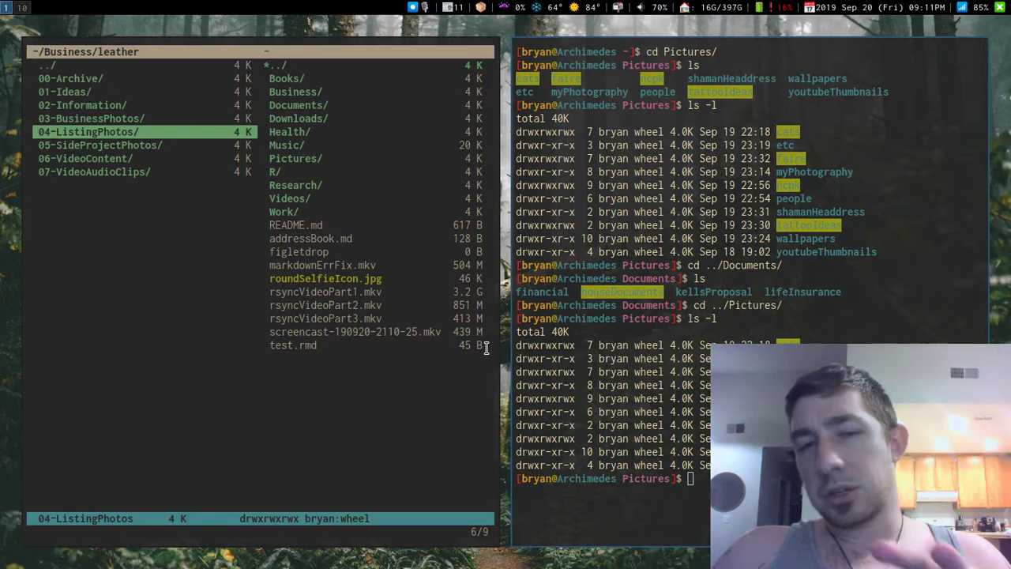
{"action": "key", "text": "j"}
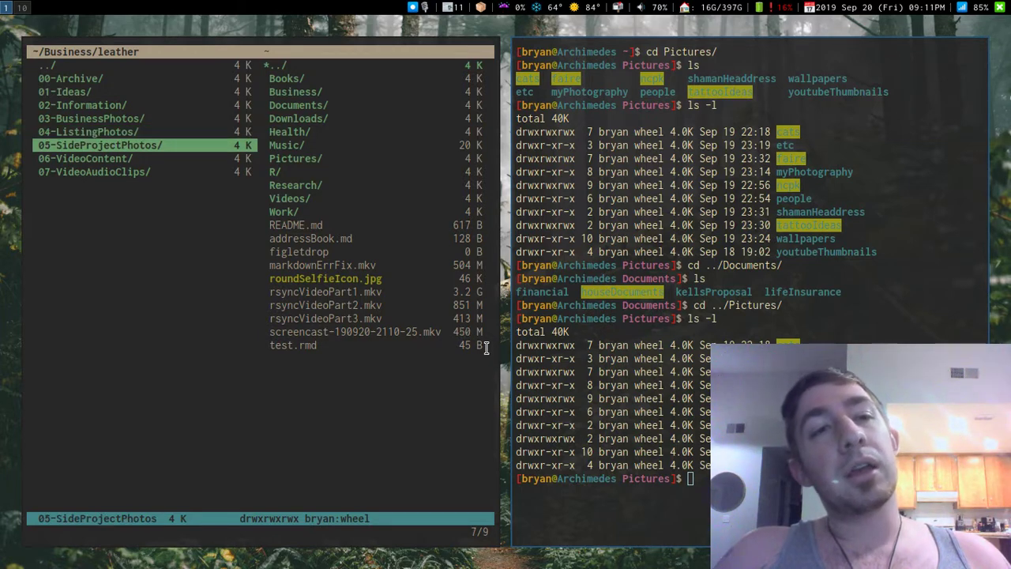
Look inside the 01-Ideas folder and return to the leather folder.
{"action": "key", "text": "k"}
{"action": "key", "text": "k"}
{"action": "key", "text": "k"}
{"action": "key", "text": "k"}
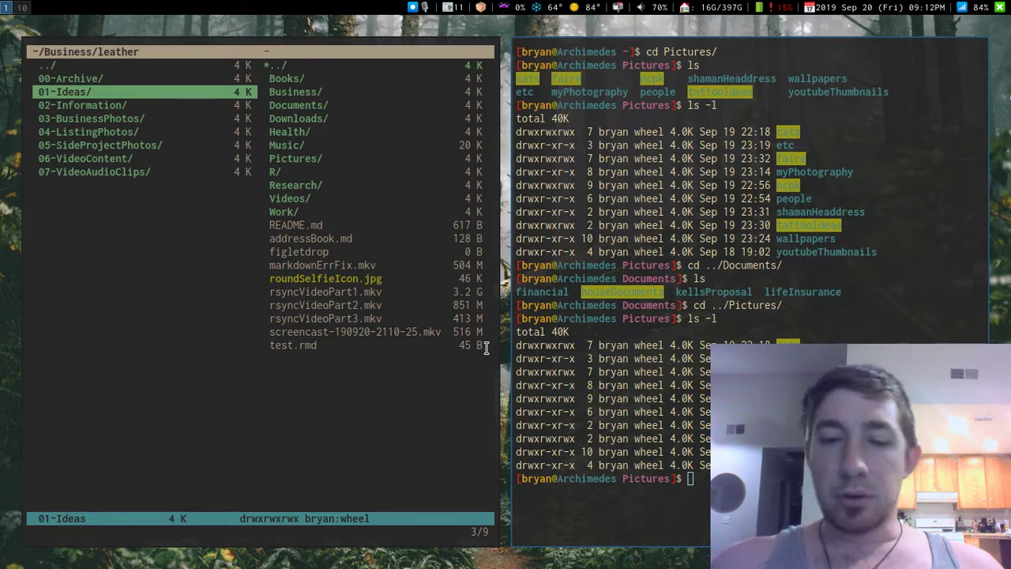
{"action": "key", "text": "l"}
{"action": "key", "text": "h"}
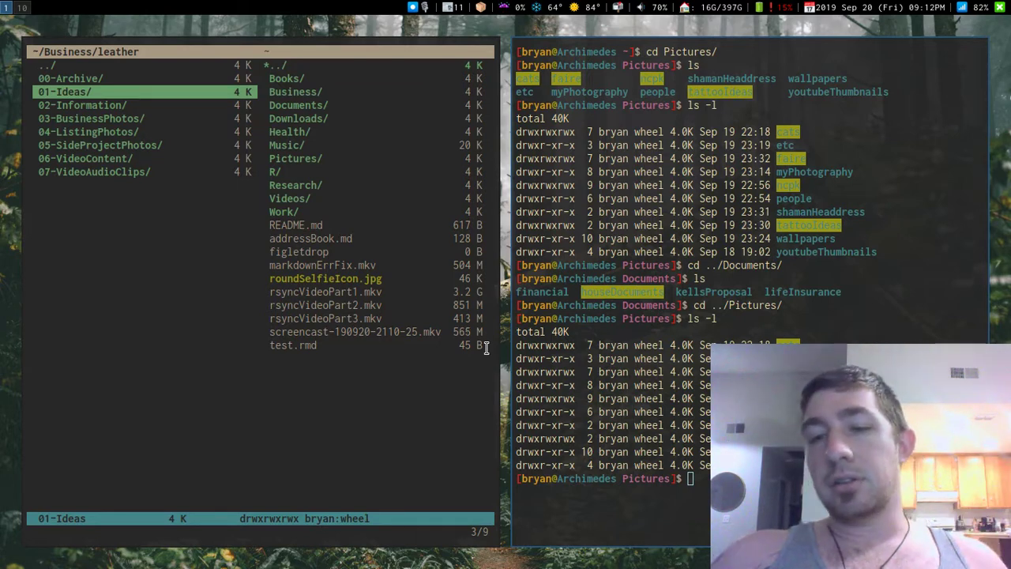
{"action": "key", "text": "l"}
{"action": "key", "text": "h"}
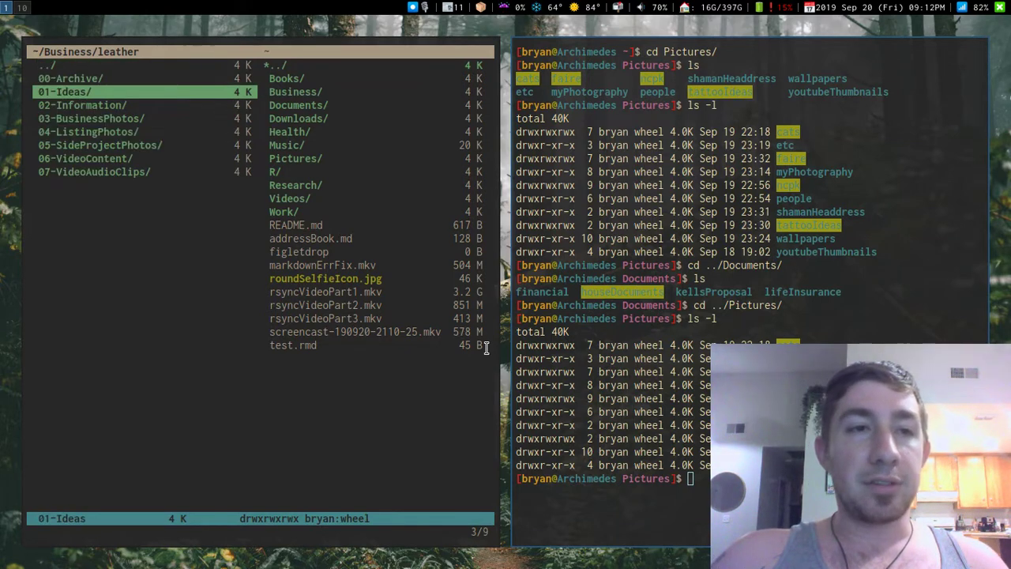
{"action": "key", "text": "l"}
{"action": "key", "text": "j"}
{"action": "key", "text": "h"}
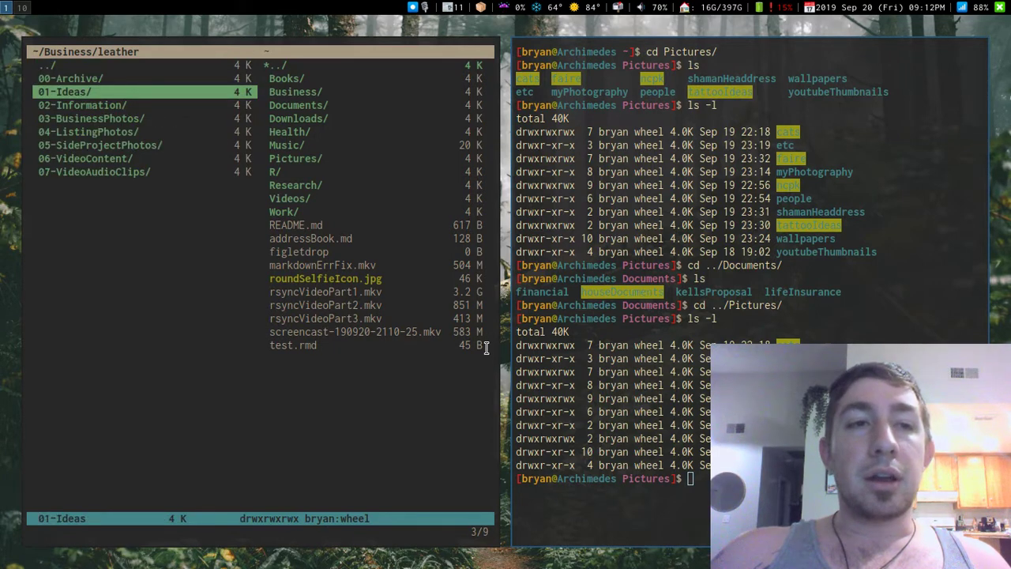
Open smallLogo.jpg from the 03-BusinessPhotos folder and move its image window between the file manager and the terminal.
{"action": "key", "text": "j"}
{"action": "key", "text": "j"}
{"action": "key", "text": "l"}
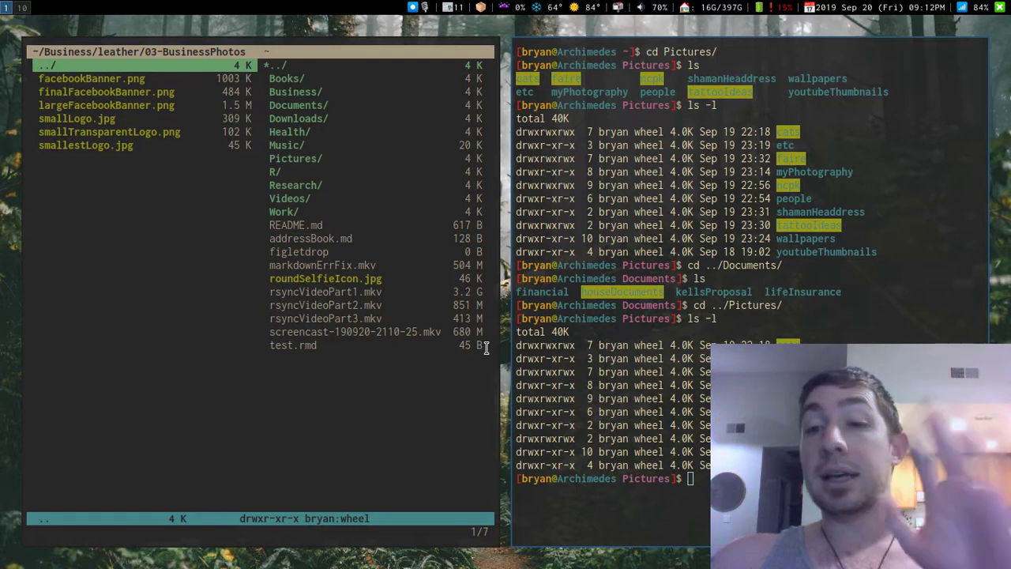
{"action": "key", "text": "j"}
{"action": "key", "text": "j"}
{"action": "key", "text": "j"}
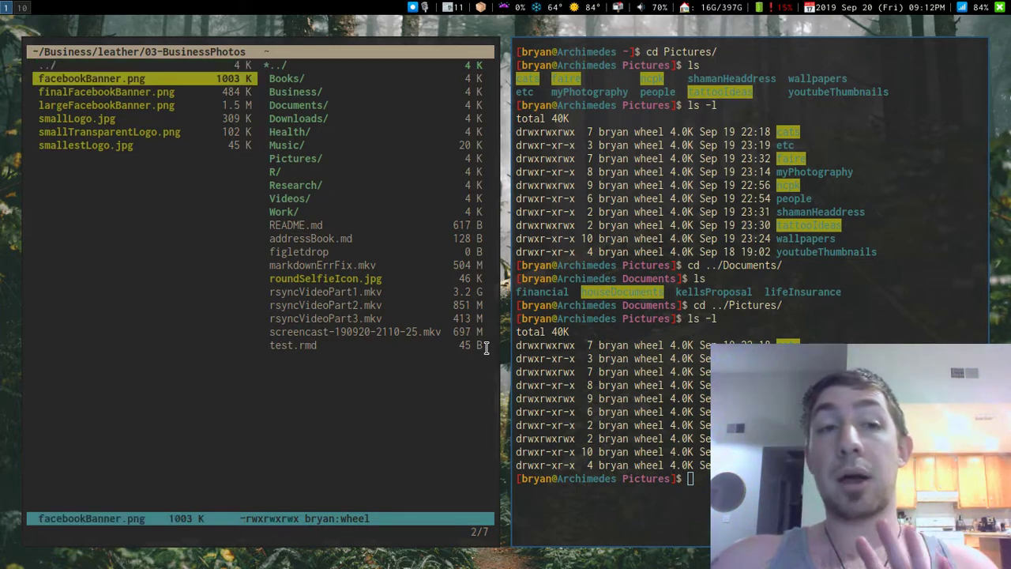
{"action": "key", "text": "j"}
{"action": "key", "text": "l"}
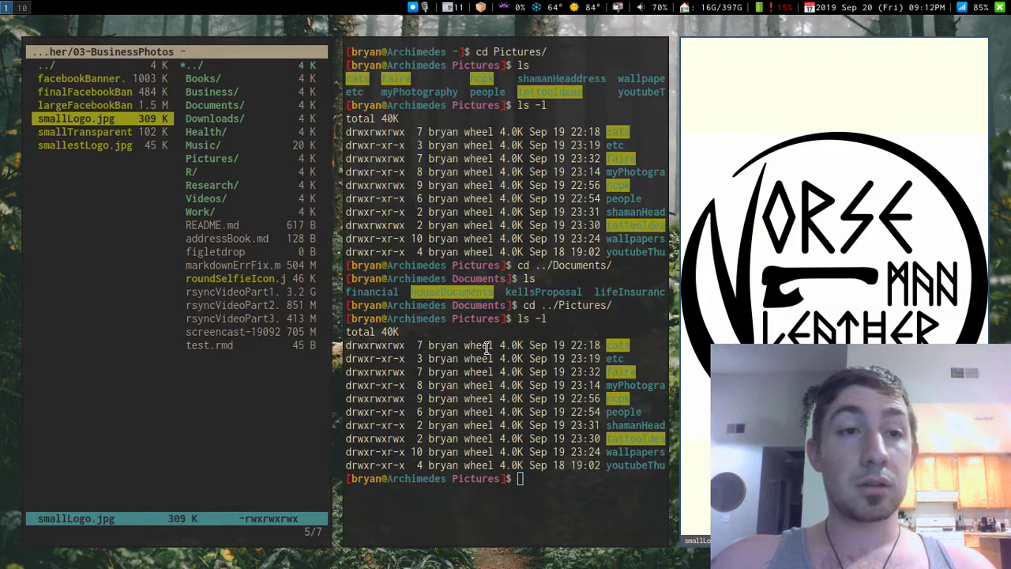
{"action": "key", "text": "super+shift+h"}
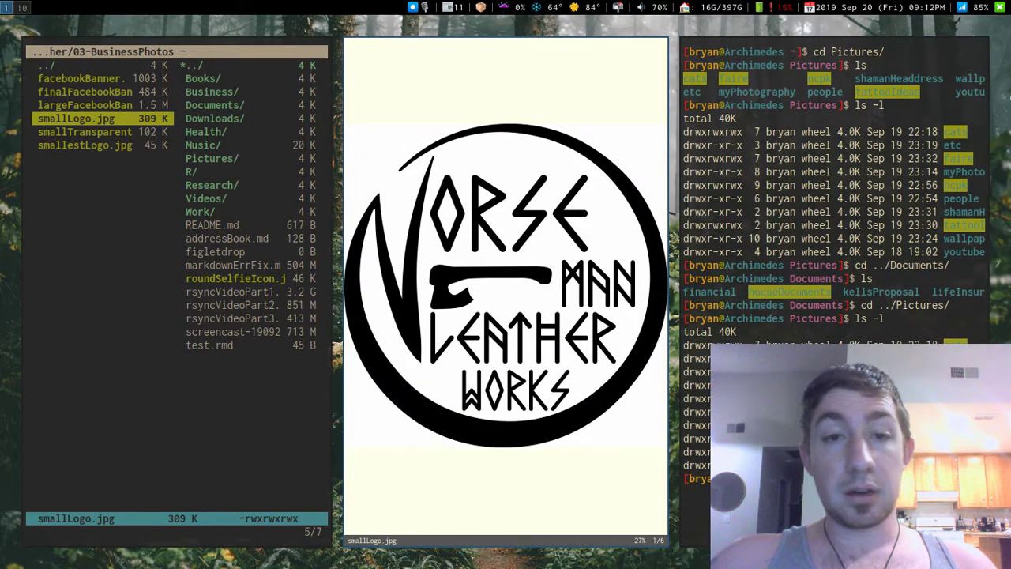
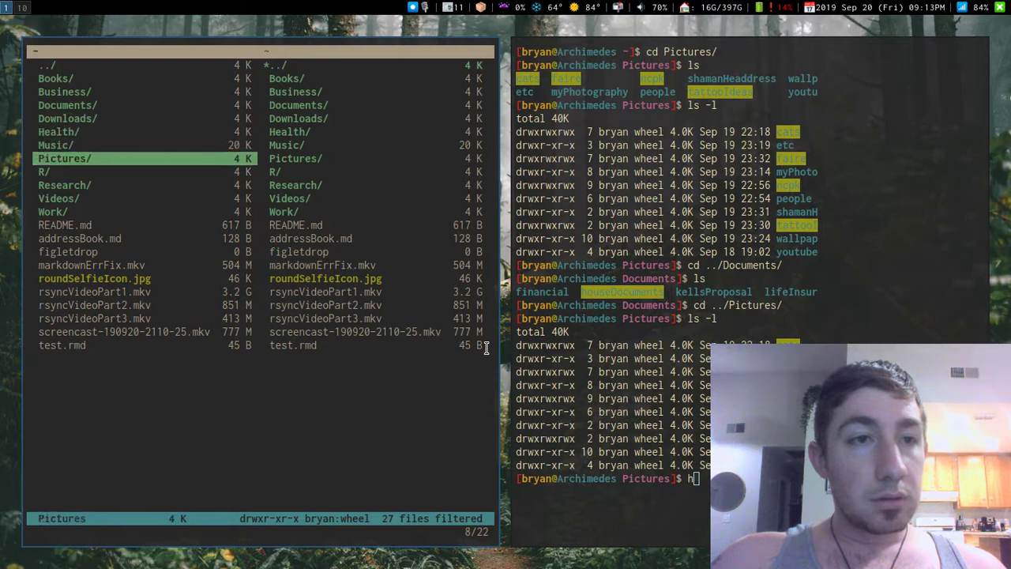
Open the Pictures folder and look over its subfolders down to youtubeThumbnails.
{"action": "key", "text": "l"}
{"action": "key", "text": "j"}
{"action": "key", "text": "j"}
{"action": "key", "text": "j"}
{"action": "key", "text": "j"}
{"action": "key", "text": "j"}
{"action": "key", "text": "j"}
{"action": "key", "text": "j"}
{"action": "key", "text": "j"}
{"action": "key", "text": "j"}
{"action": "key", "text": "j"}
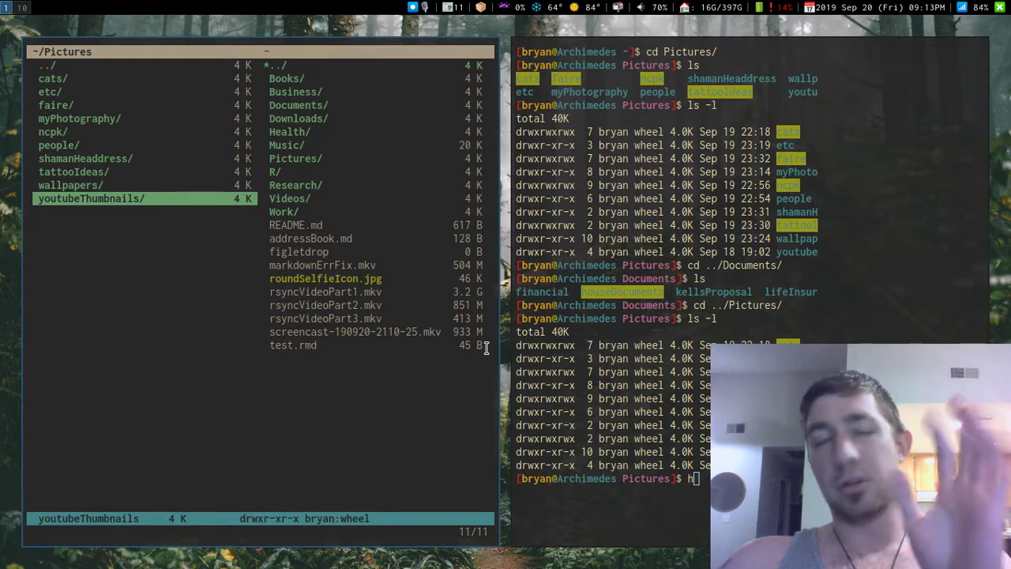
View thumb.png from the 20190911-FirstVideoLARBSApproach folder inside youtubeThumbnails.
{"action": "key", "text": "l"}
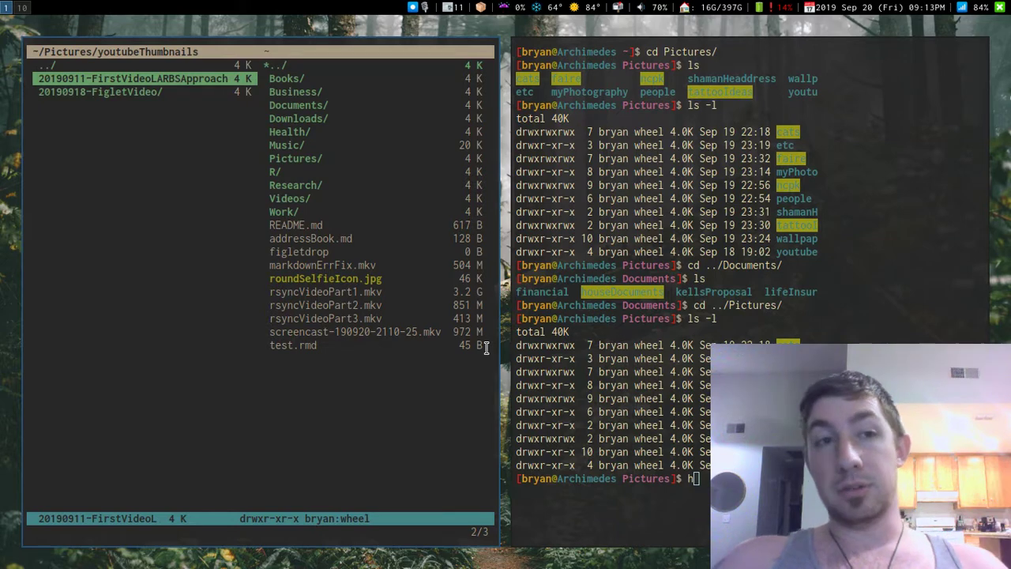
{"action": "key", "text": "j"}
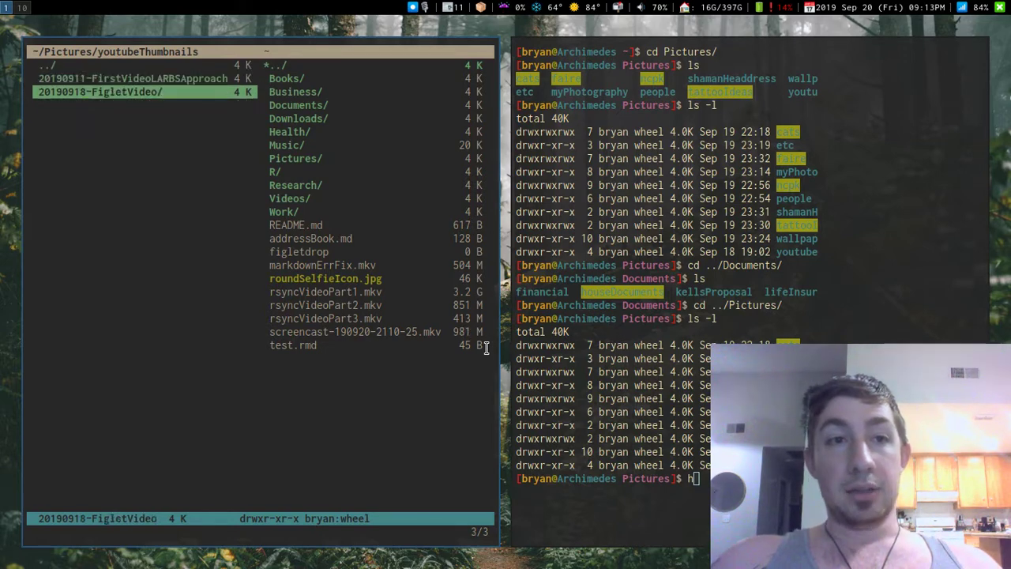
{"action": "key", "text": "k"}
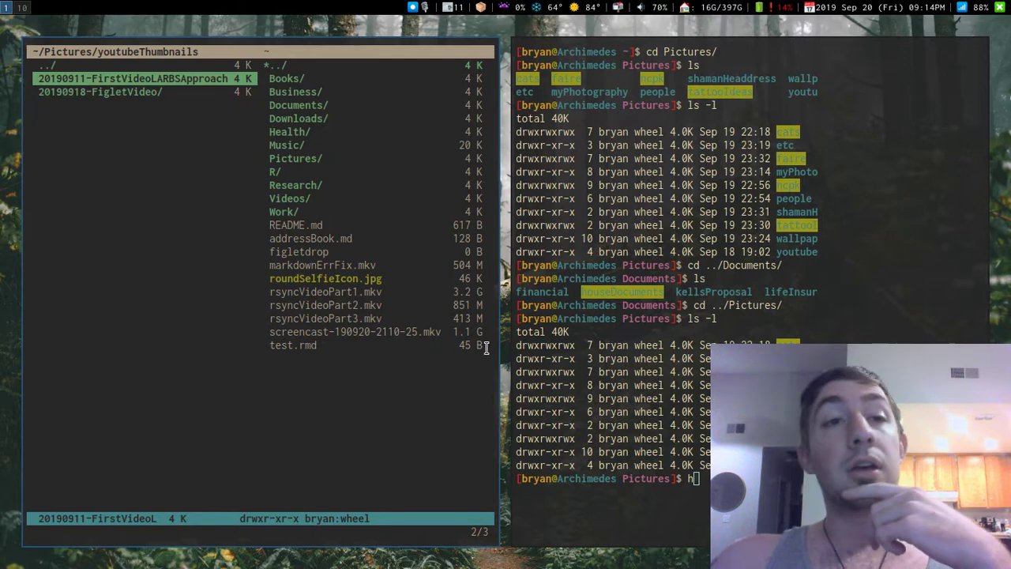
{"action": "key", "text": "l"}
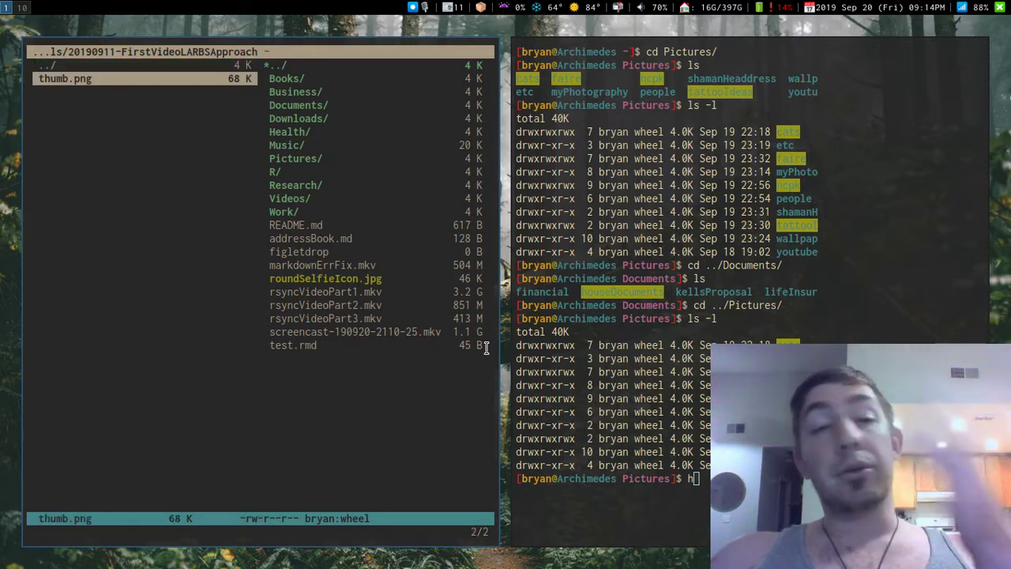
{"action": "key", "text": "l"}
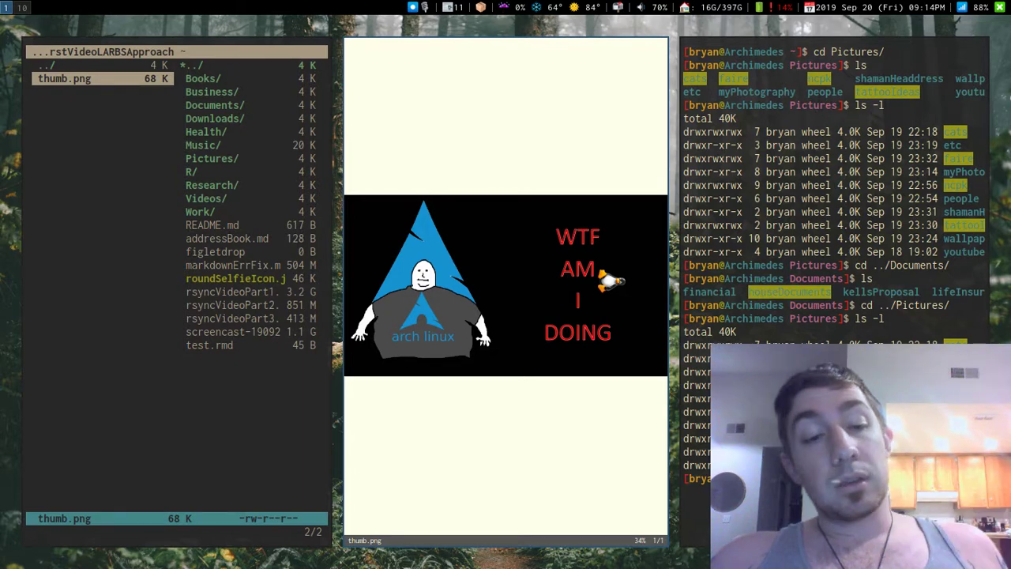
Close the thumbnail image and go back up to the home directory.
{"action": "key", "text": "q"}
{"action": "key", "text": "h"}
{"action": "key", "text": "h"}
{"action": "key", "text": "h"}
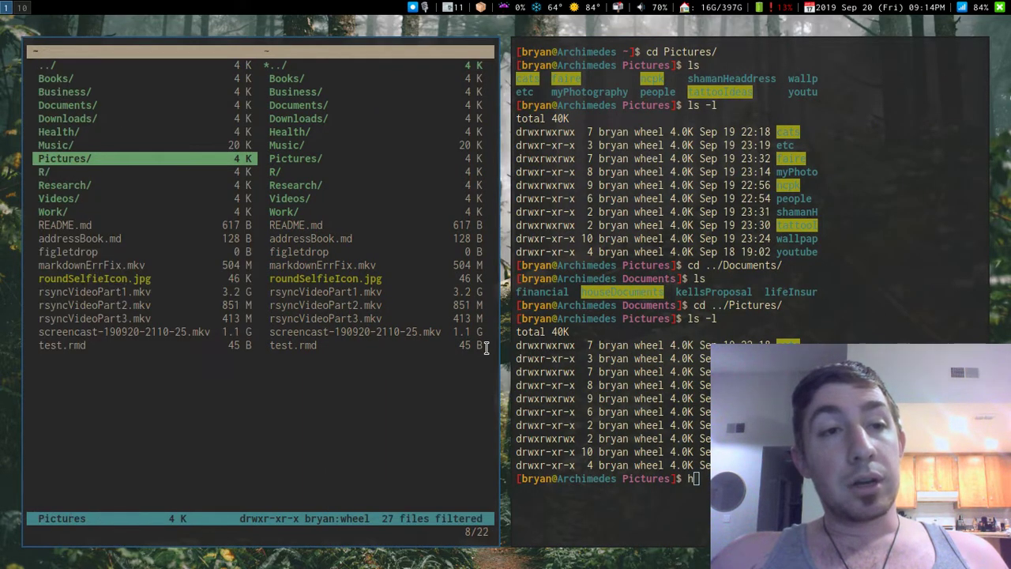
Look through the loose files in the home directory and select addressBook.md.
{"action": "key", "text": "j"}
{"action": "key", "text": "j"}
{"action": "key", "text": "j"}
{"action": "key", "text": "j"}
{"action": "key", "text": "j"}
{"action": "key", "text": "j"}
{"action": "key", "text": "j"}
{"action": "key", "text": "j"}
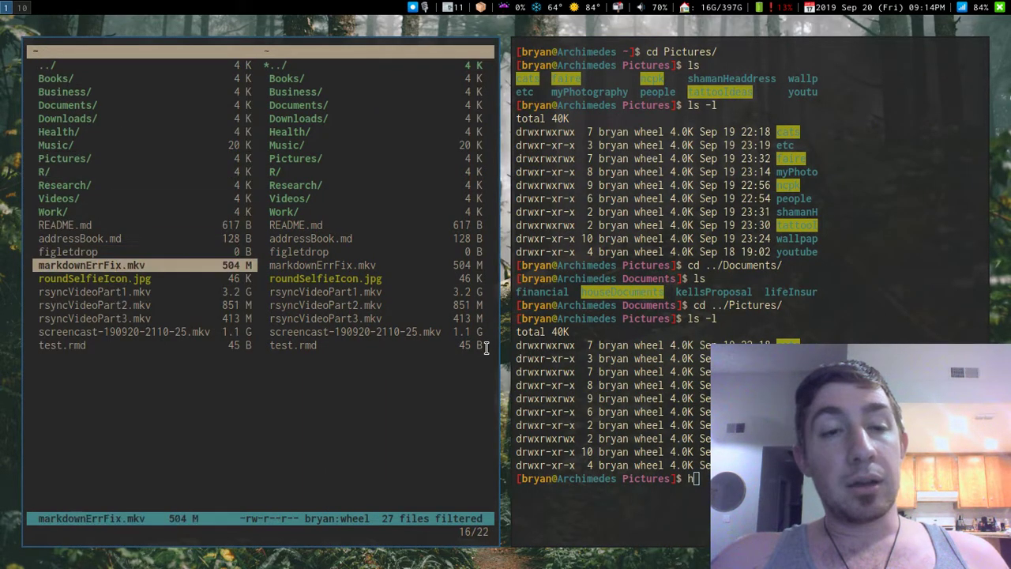
{"action": "key", "text": "k"}
{"action": "key", "text": "k"}
{"action": "key", "text": "k"}
{"action": "key", "text": "j"}
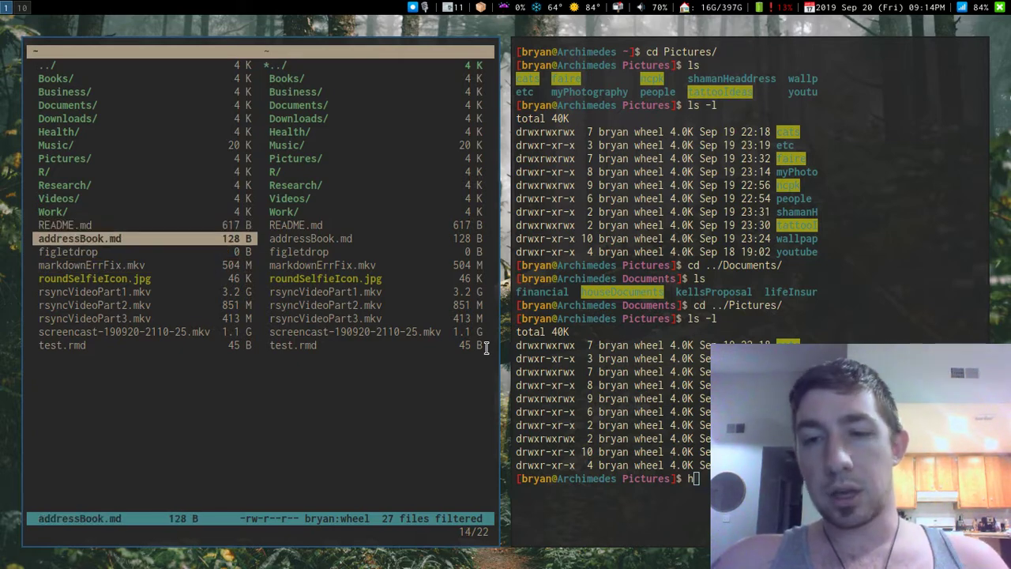
Examine the loose video recordings in the home directory, from rsyncVideoPart1.mkv to the screencast file.
{"action": "key", "text": "j"}
{"action": "key", "text": "j"}
{"action": "key", "text": "j"}
{"action": "key", "text": "j"}
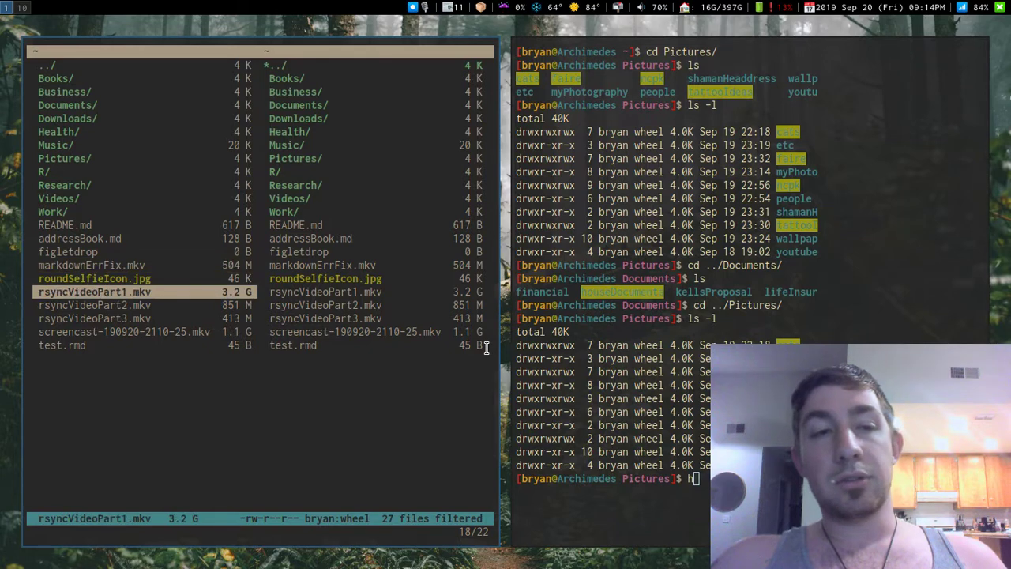
{"action": "key", "text": "j"}
{"action": "key", "text": "j"}
{"action": "key", "text": "j"}
{"action": "key", "text": "k"}
{"action": "key", "text": "k"}
{"action": "key", "text": "k"}
{"action": "key", "text": "j"}
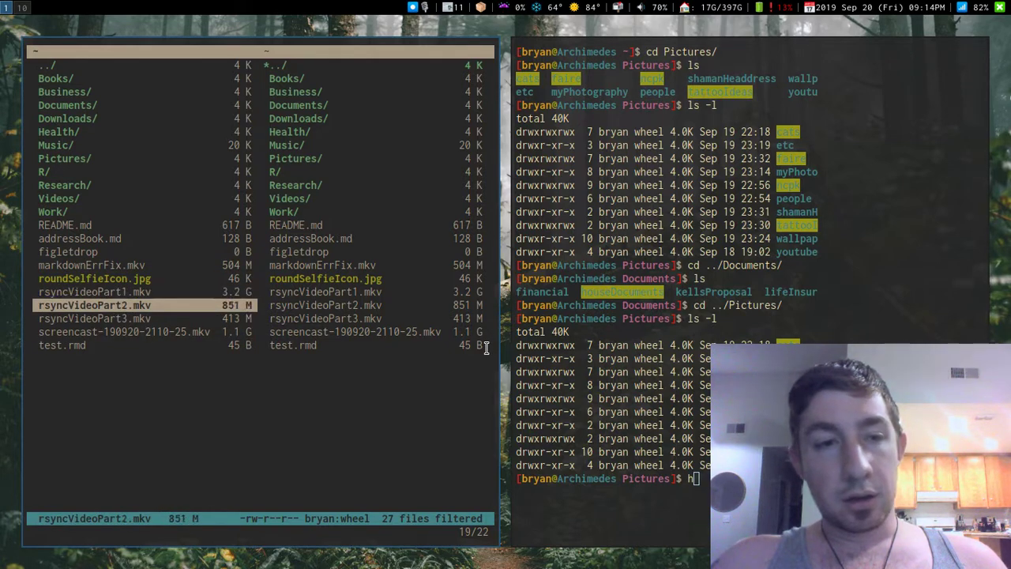
{"action": "key", "text": "j"}
{"action": "key", "text": "j"}
{"action": "key", "text": "k"}
{"action": "key", "text": "k"}
{"action": "key", "text": "k"}
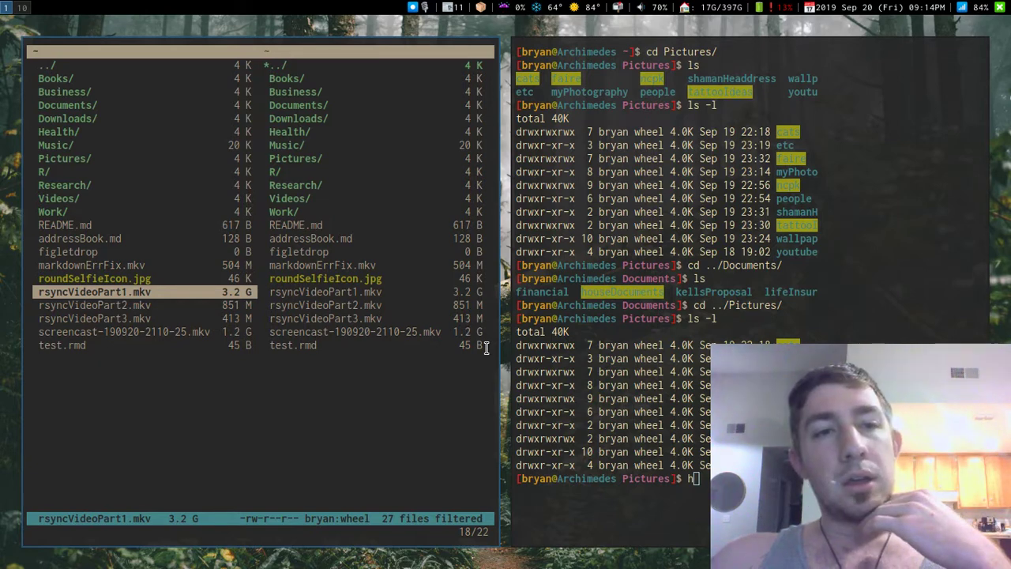
Look back through the loose files above the rsync videos, including figletdrop and markdownErrFix.mkv, up to README.md.
{"action": "key", "text": "k"}
{"action": "key", "text": "k"}
{"action": "key", "text": "k"}
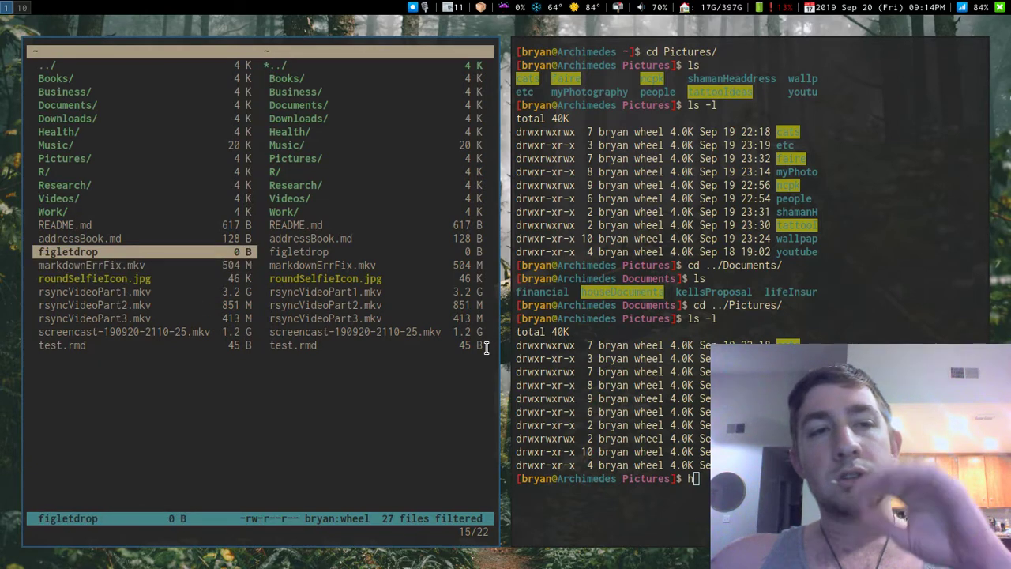
{"action": "key", "text": "j"}
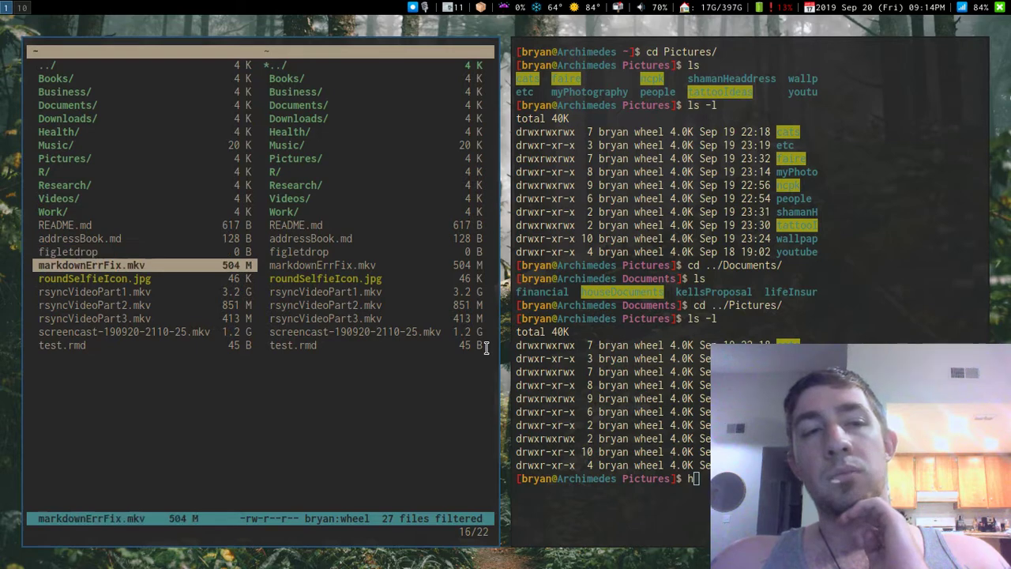
{"action": "key", "text": "k"}
{"action": "key", "text": "k"}
{"action": "key", "text": "k"}
{"action": "key", "text": "k"}
{"action": "key", "text": "j"}
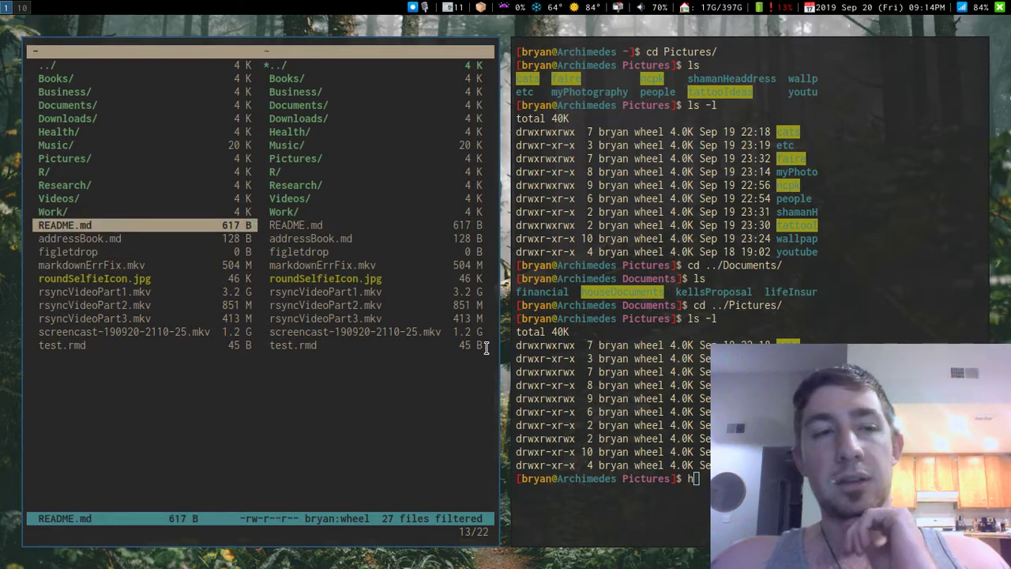
View the roundSelfieIcon.jpg image from the home directory and close it again.
{"action": "key", "text": "j"}
{"action": "key", "text": "j"}
{"action": "key", "text": "j"}
{"action": "key", "text": "j"}
{"action": "key", "text": "j"}
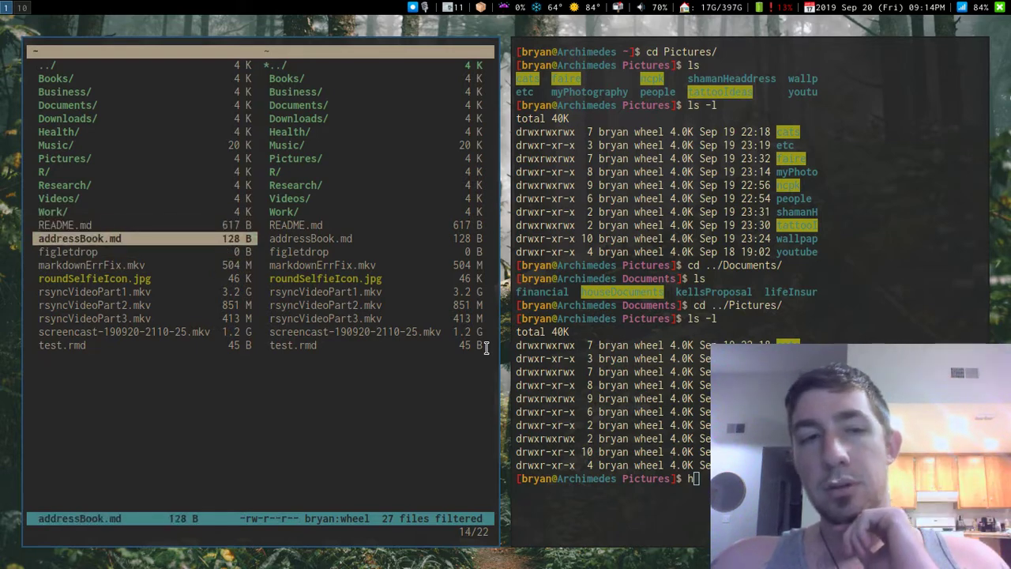
{"action": "key", "text": "j"}
{"action": "key", "text": "k"}
{"action": "key", "text": "k"}
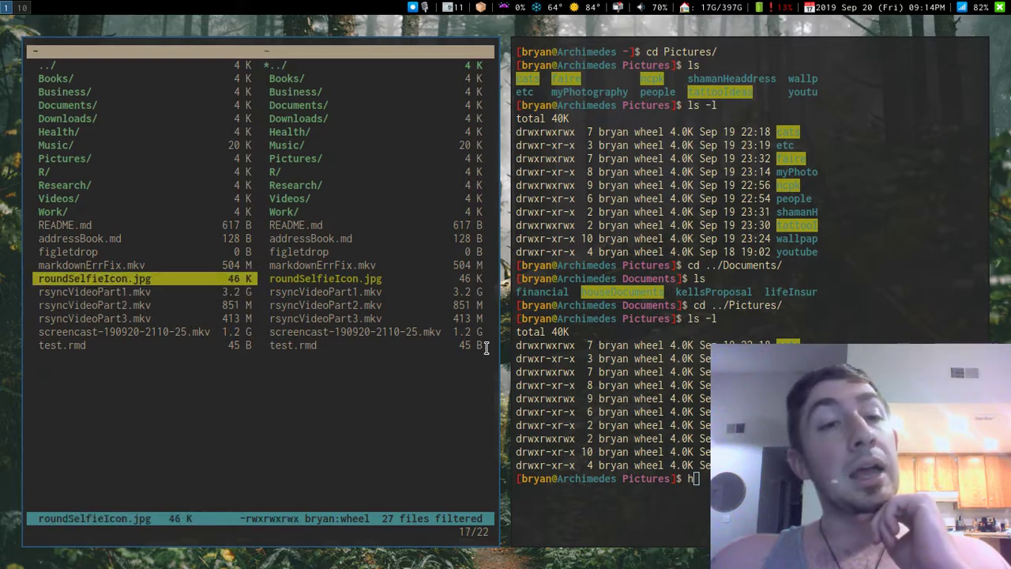
{"action": "key", "text": "l"}
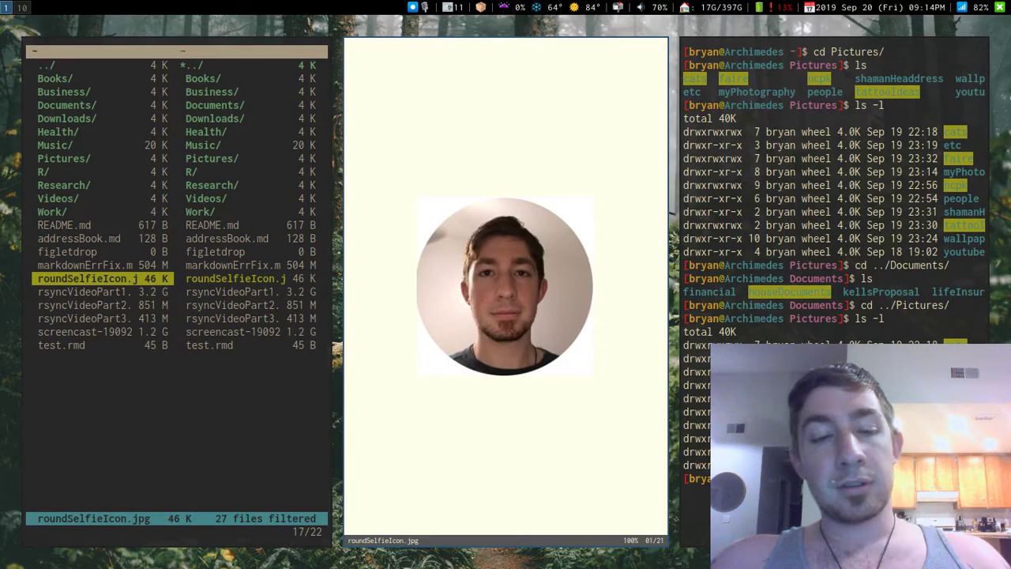
{"action": "key", "text": "q"}
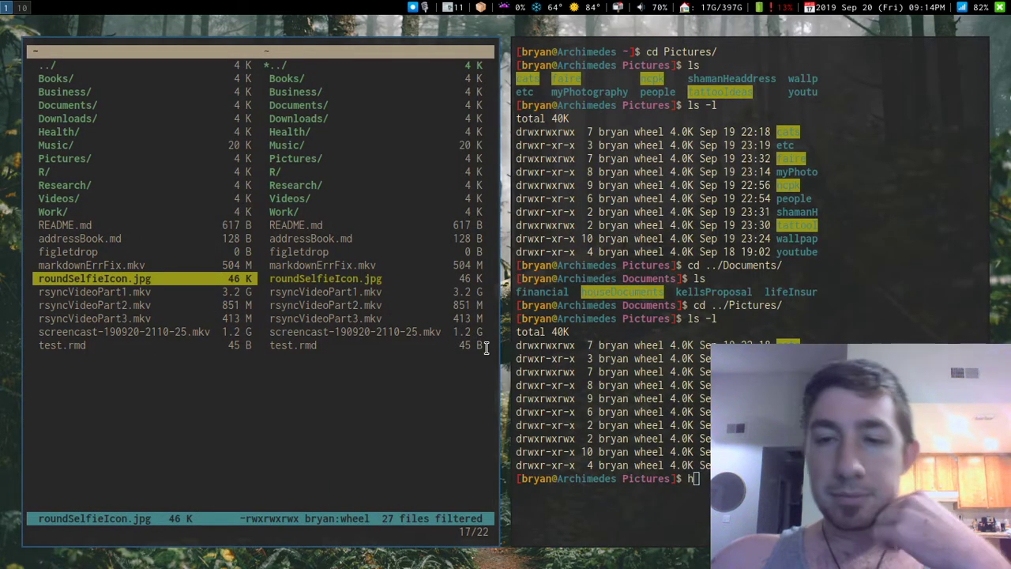
{"action": "key", "text": "l"}
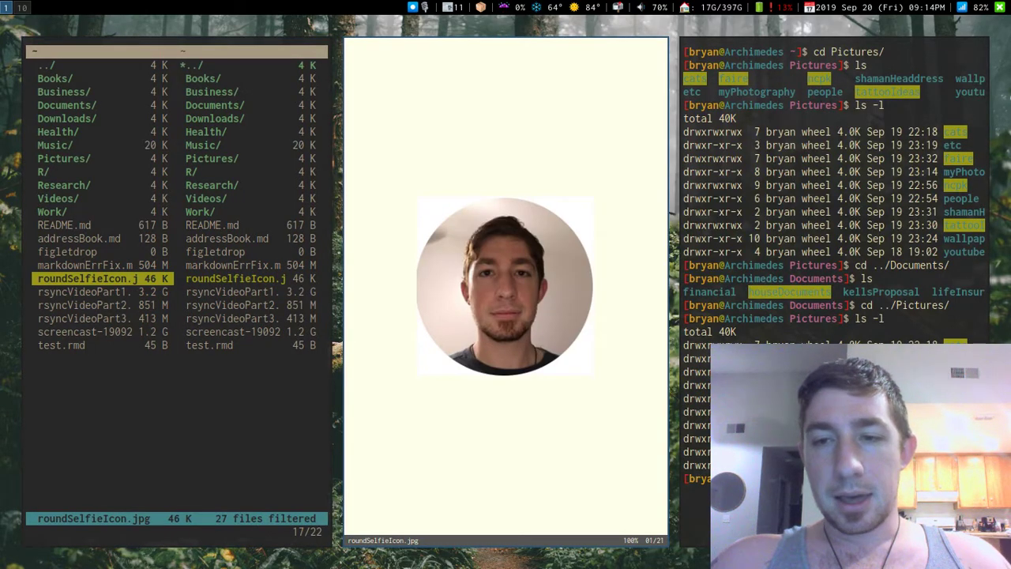
{"action": "key", "text": "q"}
Look inside the Work folder and return to the home directory.
{"action": "key", "text": "k"}
{"action": "key", "text": "k"}
{"action": "key", "text": "k"}
{"action": "key", "text": "k"}
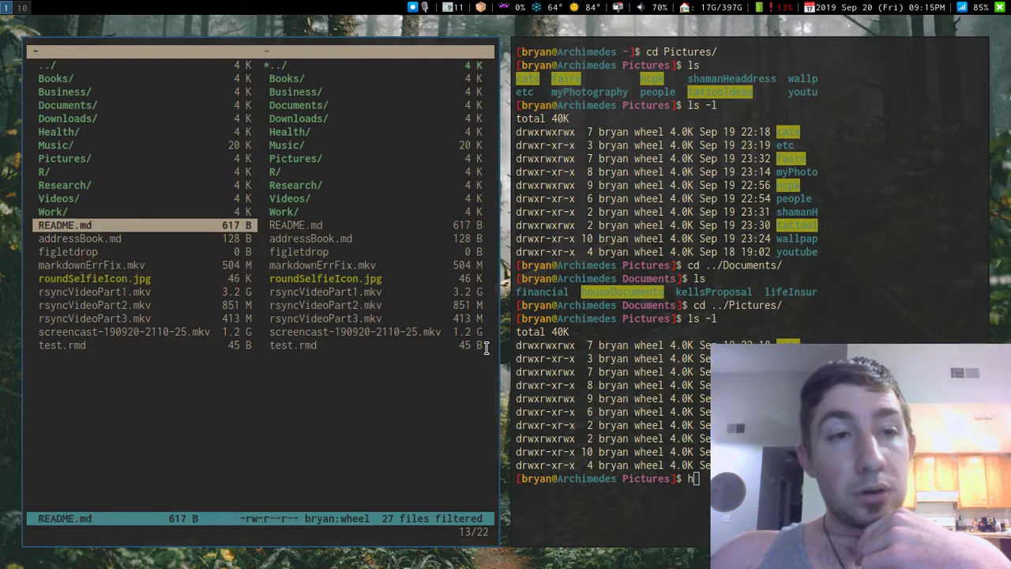
{"action": "key", "text": "k"}
{"action": "key", "text": "l"}
{"action": "key", "text": "l"}
{"action": "key", "text": "h"}
{"action": "key", "text": "h"}
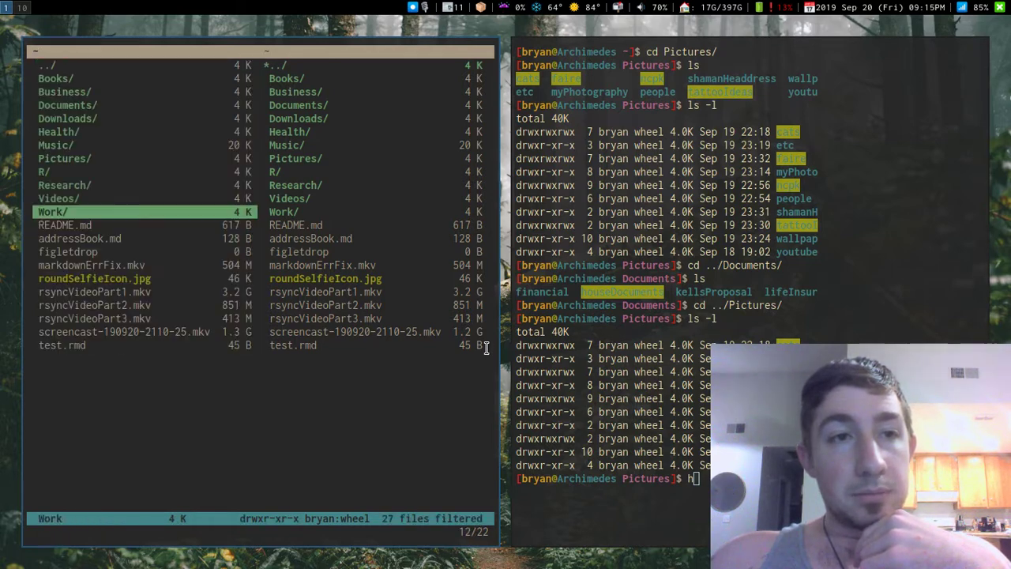
Glance into the Videos folder, return to the home directory and select Work.
{"action": "key", "text": "k"}
{"action": "key", "text": "k"}
{"action": "key", "text": "j"}
{"action": "key", "text": "l"}
{"action": "key", "text": "h"}
{"action": "key", "text": "j"}
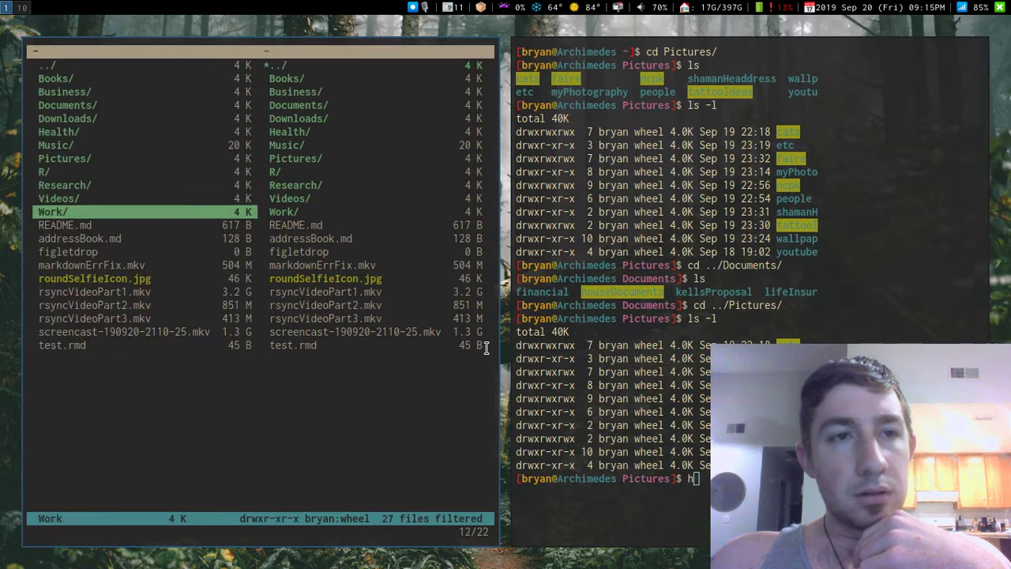
Open the Videos folder and go down through people and friends into the first friend's folder.
{"action": "key", "text": "k"}
{"action": "key", "text": "l"}
{"action": "key", "text": "j"}
{"action": "key", "text": "l"}
{"action": "key", "text": "j"}
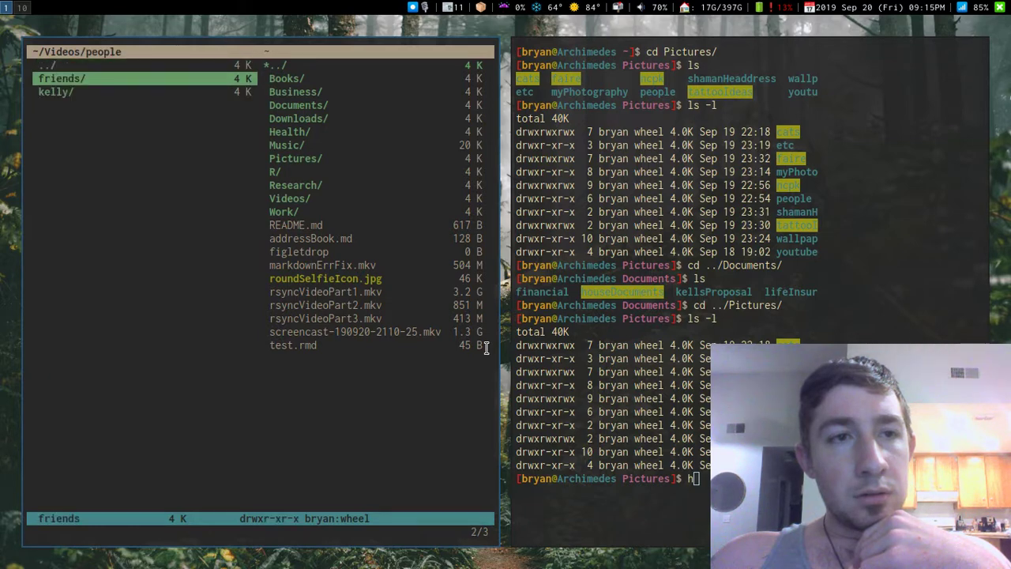
{"action": "key", "text": "l"}
{"action": "key", "text": "j"}
{"action": "key", "text": "l"}
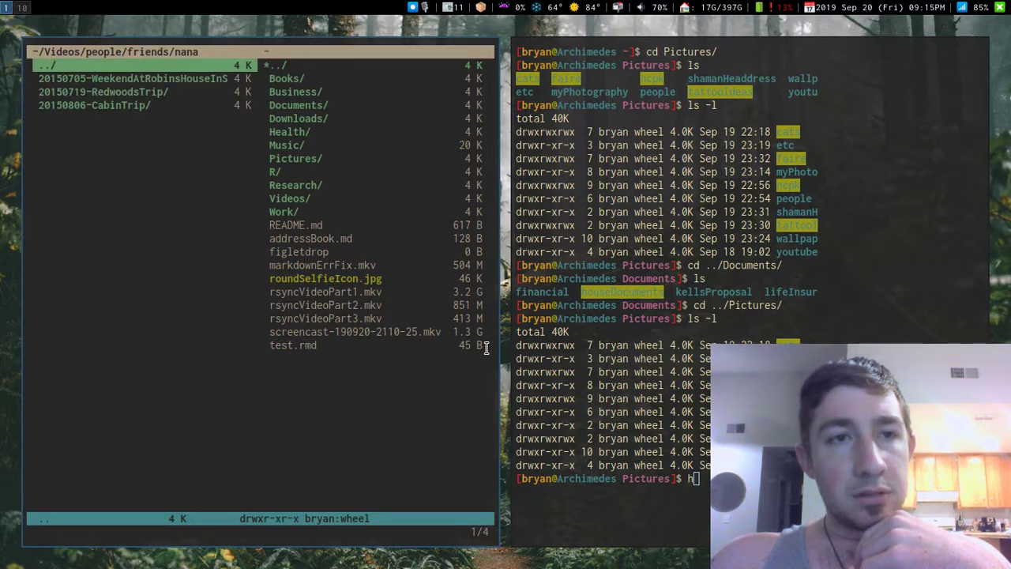
Look inside the first dated trip folder and go back up to the home directory.
{"action": "key", "text": "j"}
{"action": "key", "text": "l"}
{"action": "key", "text": "h"}
{"action": "key", "text": "h"}
{"action": "key", "text": "h"}
{"action": "key", "text": "h"}
{"action": "key", "text": "h"}
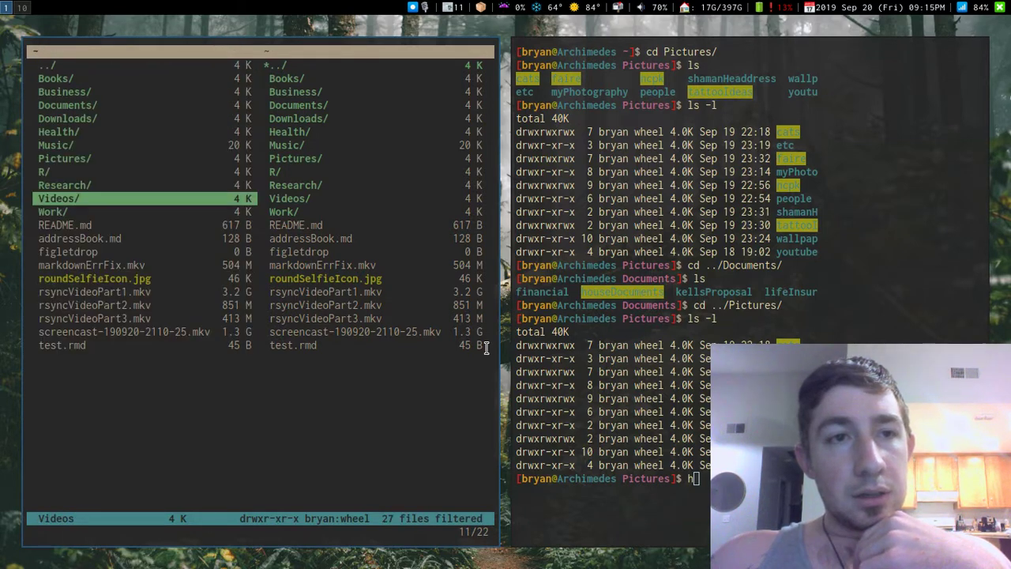